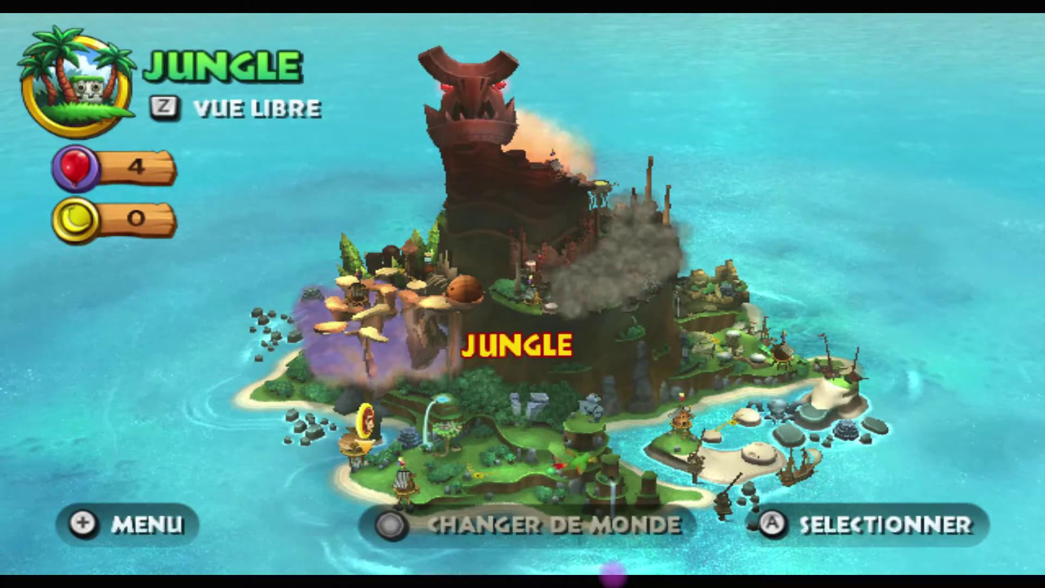
# Step: Start level 1-1 Jungle Dejantee from the world map to examine the game's graphics, and quit the game
pyautogui.press('Return')
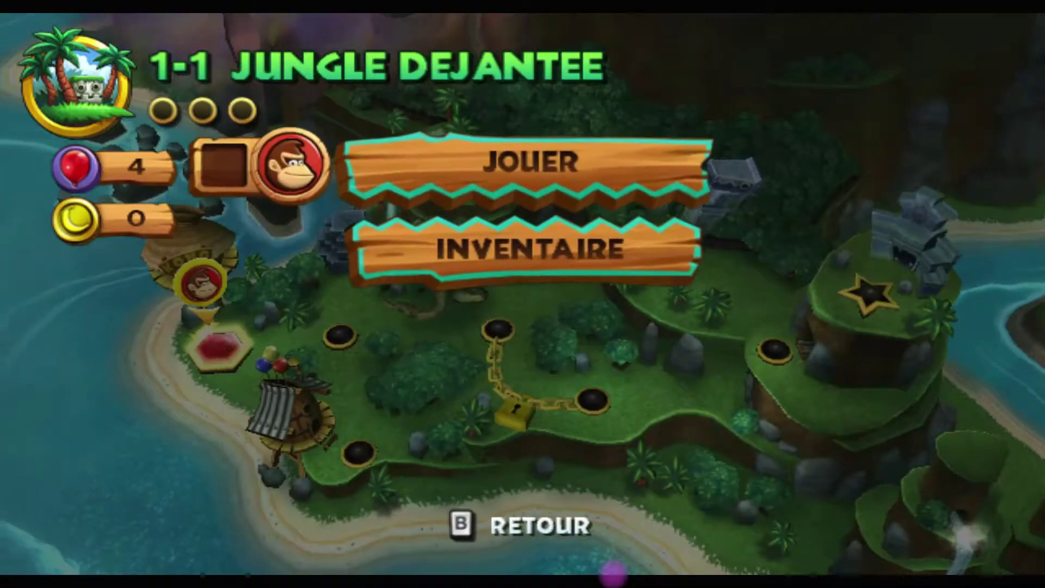
pyautogui.press('Return')
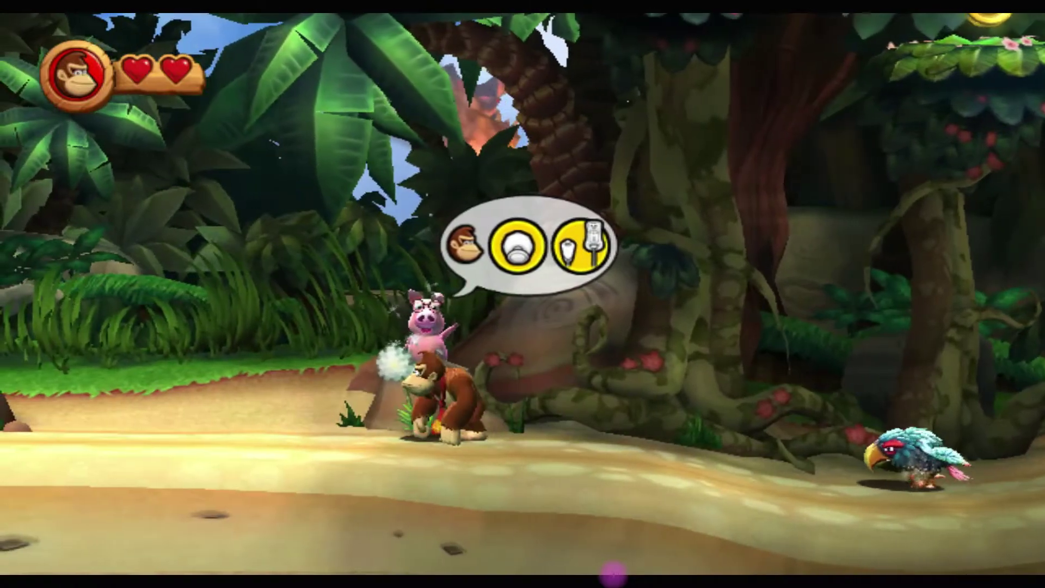
pyautogui.press('Escape')
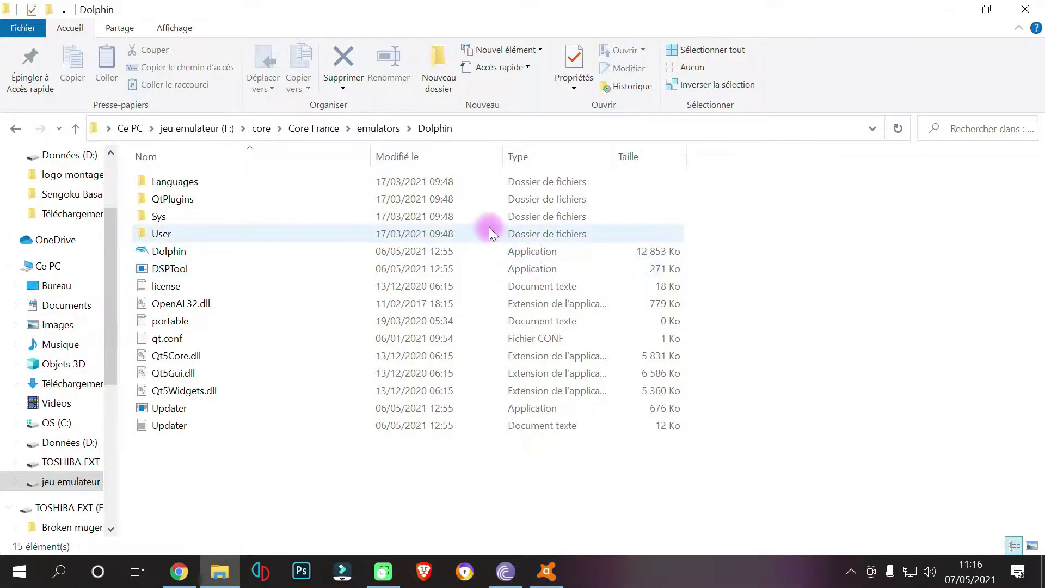
# Step: Launch the Dolphin application from its emulator folder and open the graphics configuration
pyautogui.click(216, 252)
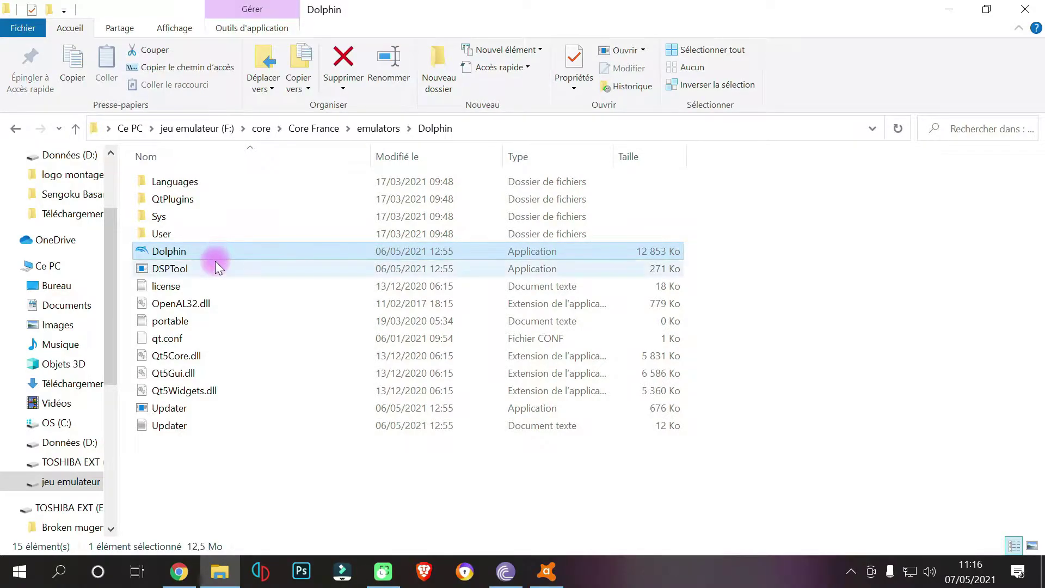
pyautogui.doubleClick(214, 261)
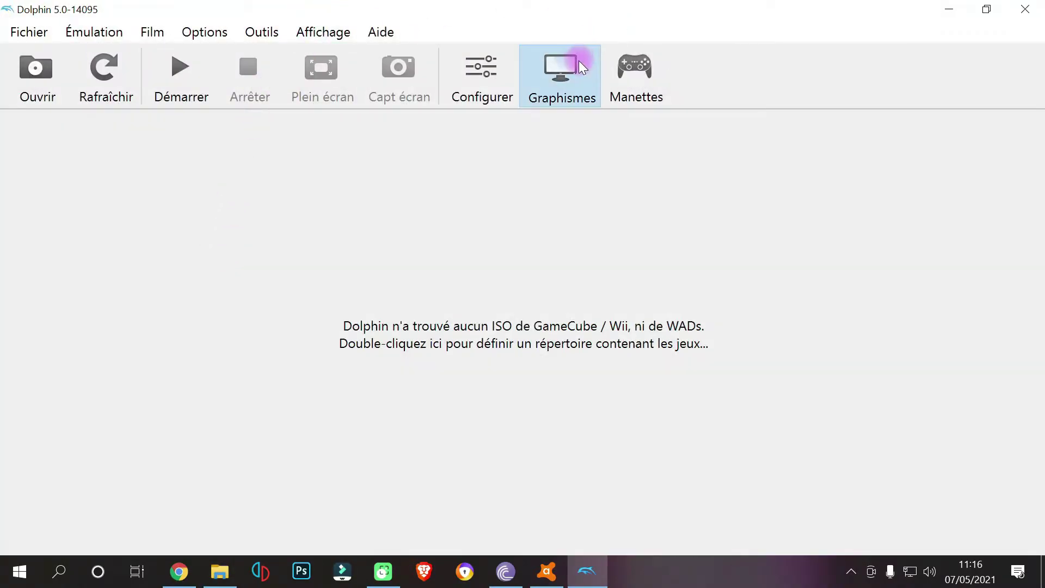
pyautogui.click(560, 71)
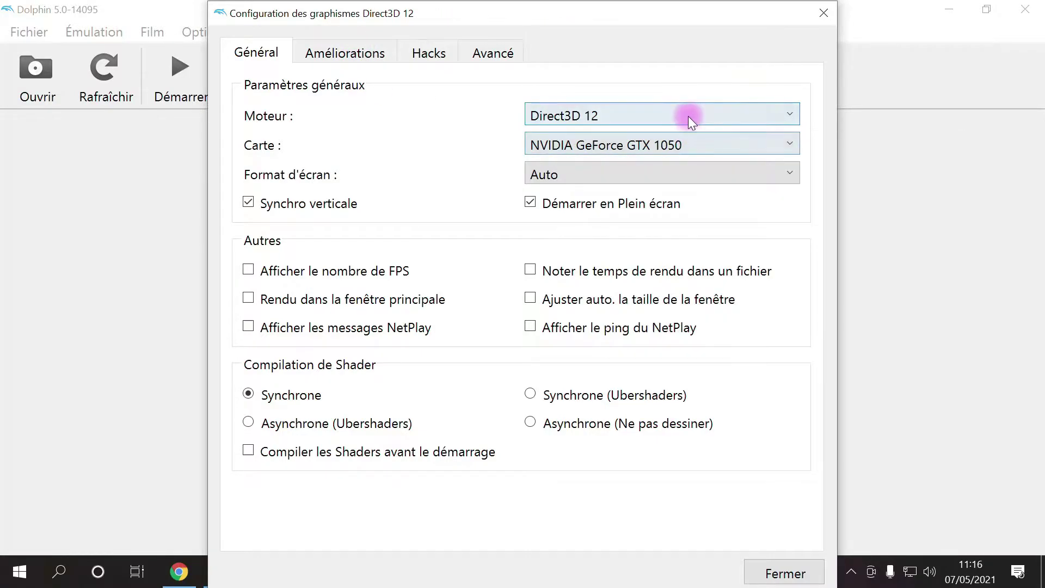
# Step: Review the graphics backend, adapter and vertical sync settings among the general graphics options
pyautogui.click(687, 116)
pyautogui.click(687, 116)
pyautogui.click(632, 143)
pyautogui.click(632, 143)
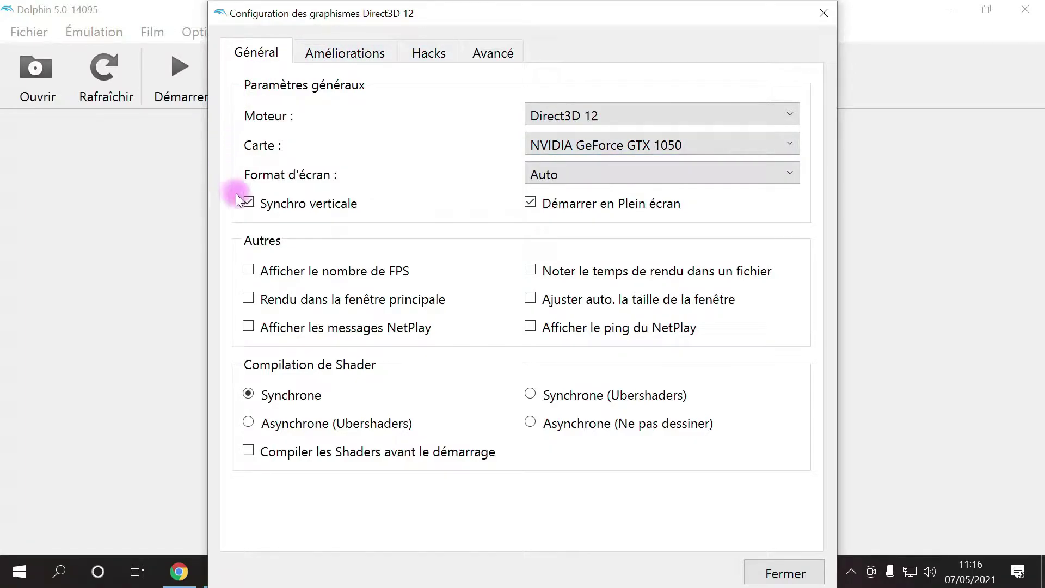
pyautogui.moveTo(252, 209)
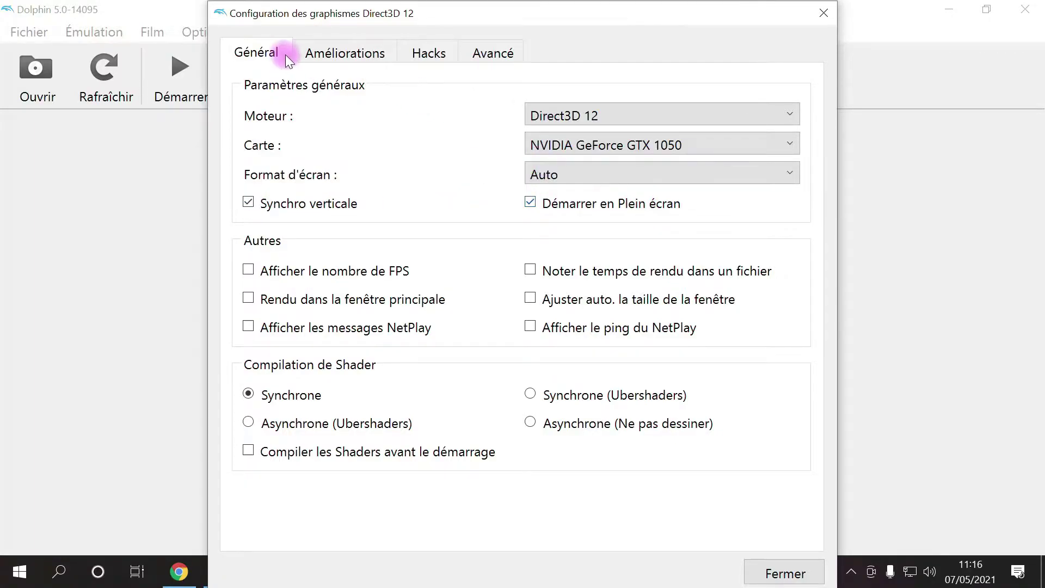
# Step: Set the internal resolution in the graphics enhancements to 3x native (1920x1584) for 1080p
pyautogui.click(322, 54)
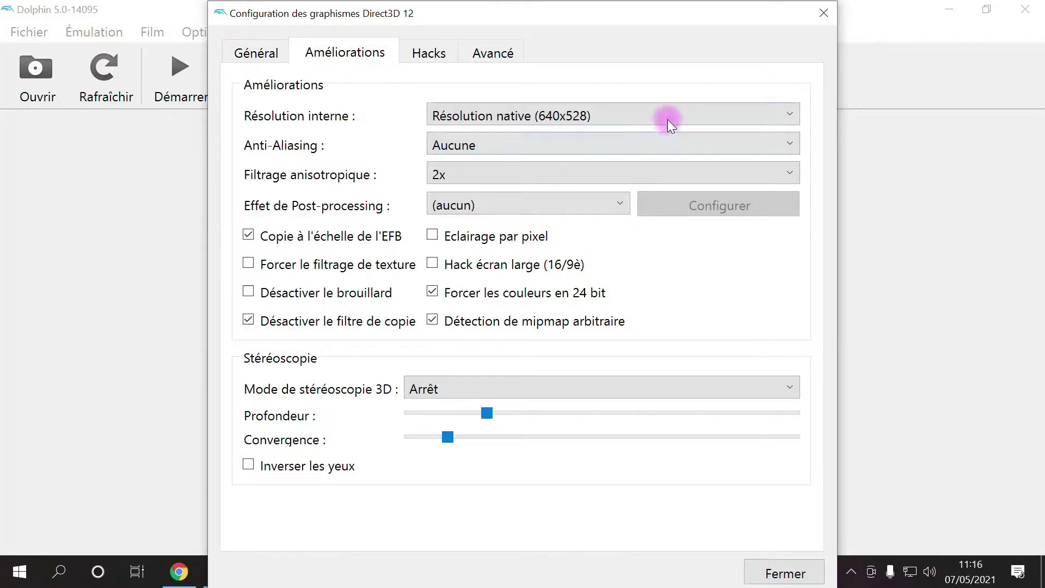
pyautogui.click(655, 112)
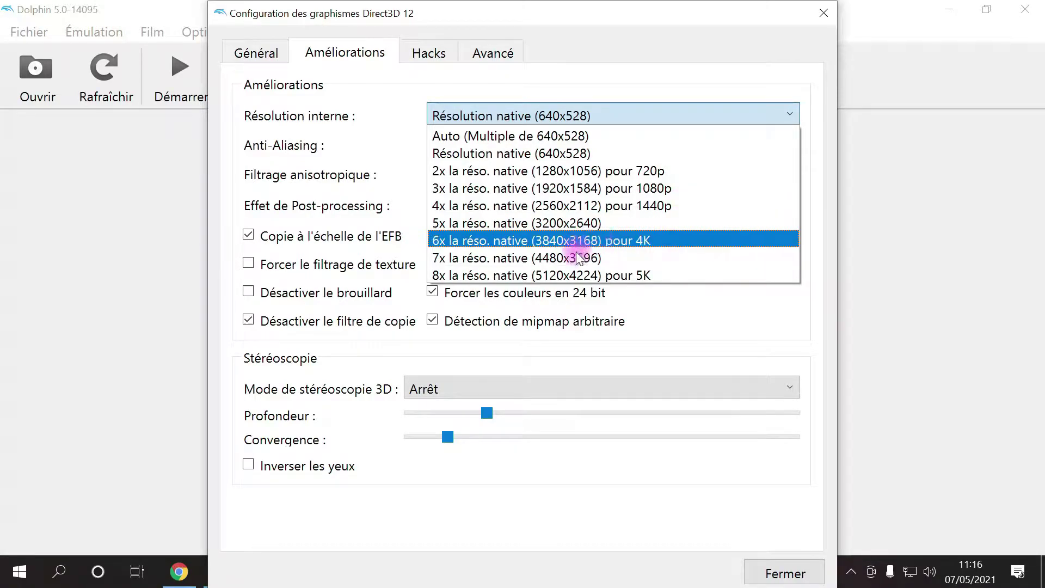
pyautogui.click(598, 188)
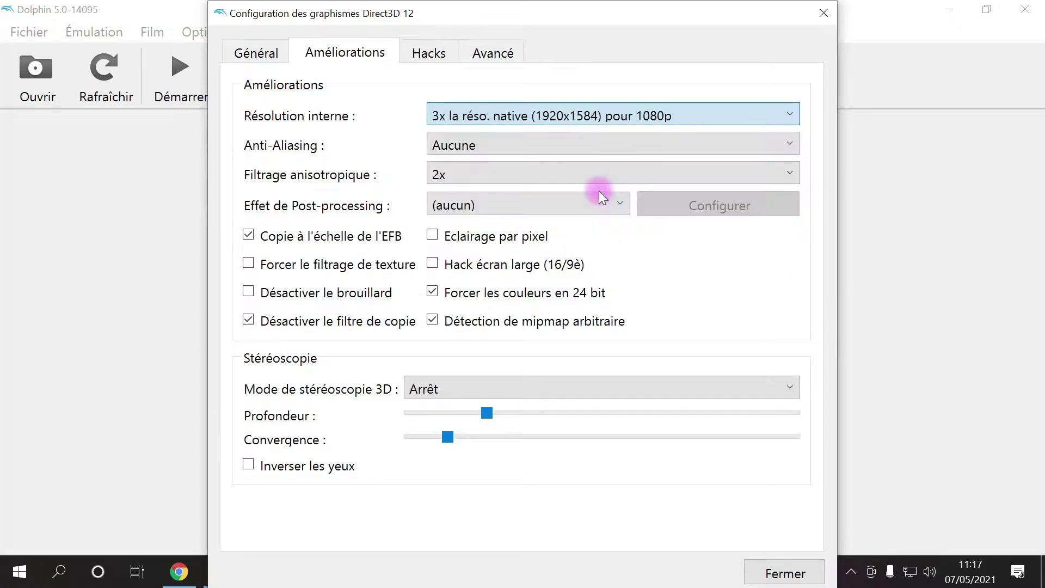
# Step: Set the anti-aliasing to 8x MSAA and the anisotropic filtering to 16x
pyautogui.click(541, 142)
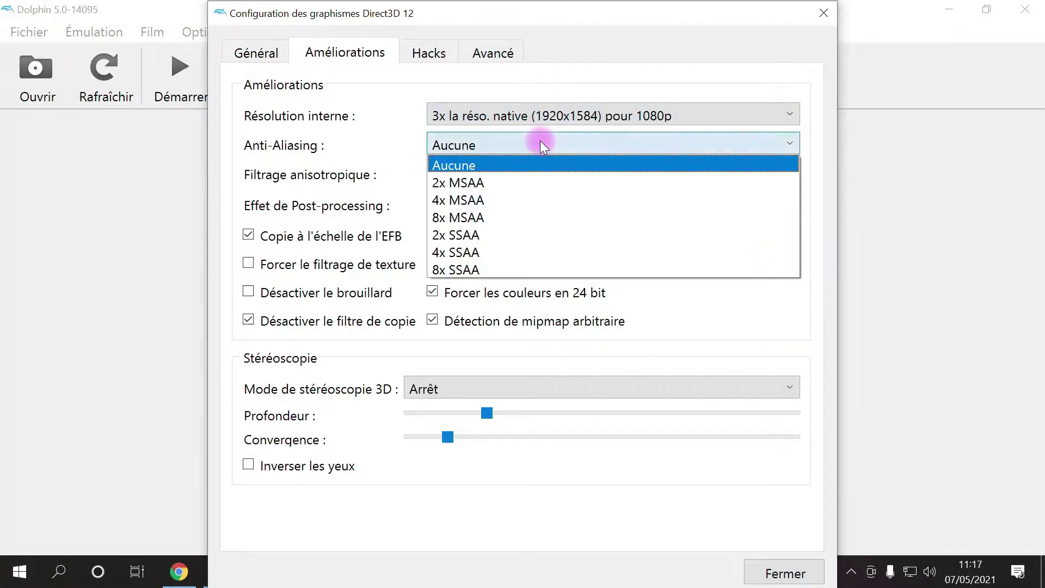
pyautogui.click(478, 220)
pyautogui.moveTo(511, 173)
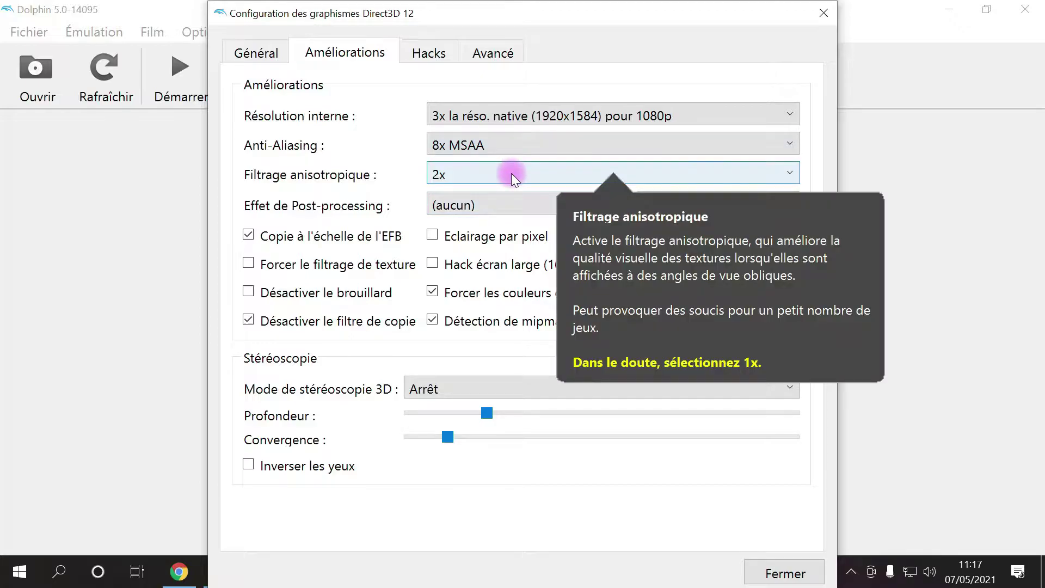
pyautogui.click(511, 173)
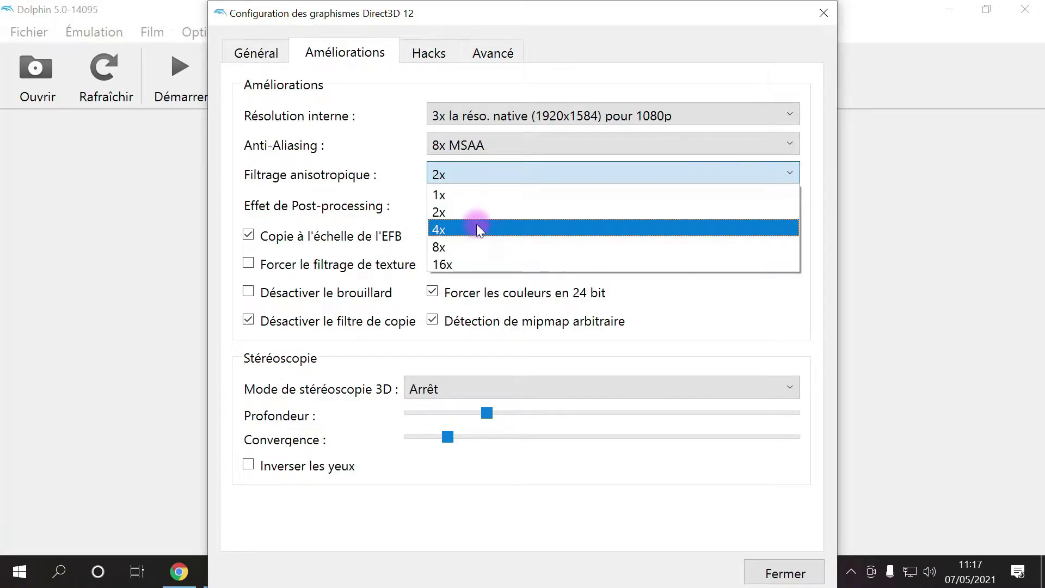
pyautogui.click(469, 263)
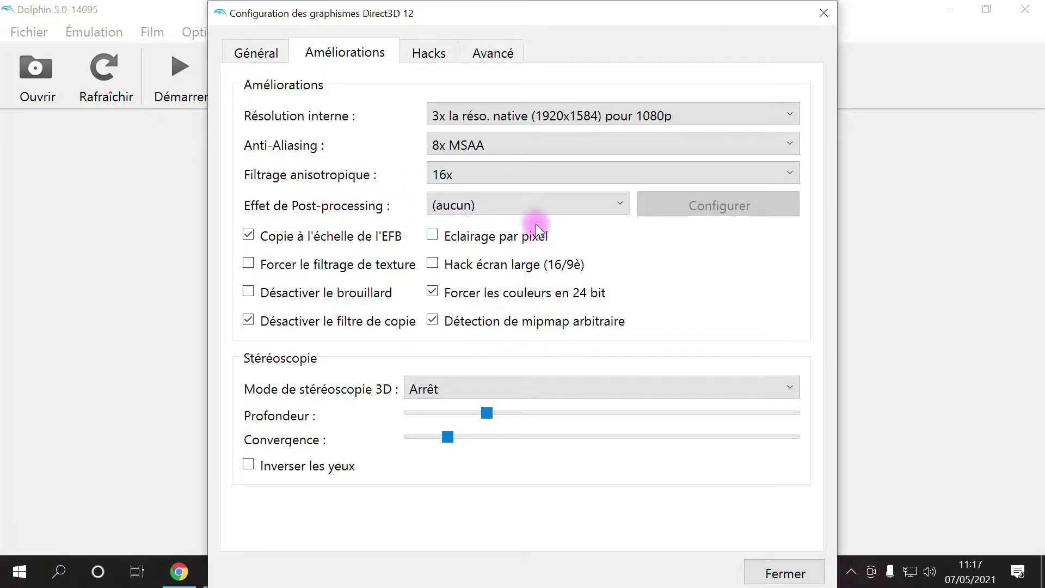
# Step: Look through the available post-processing effects without choosing one
pyautogui.click(532, 206)
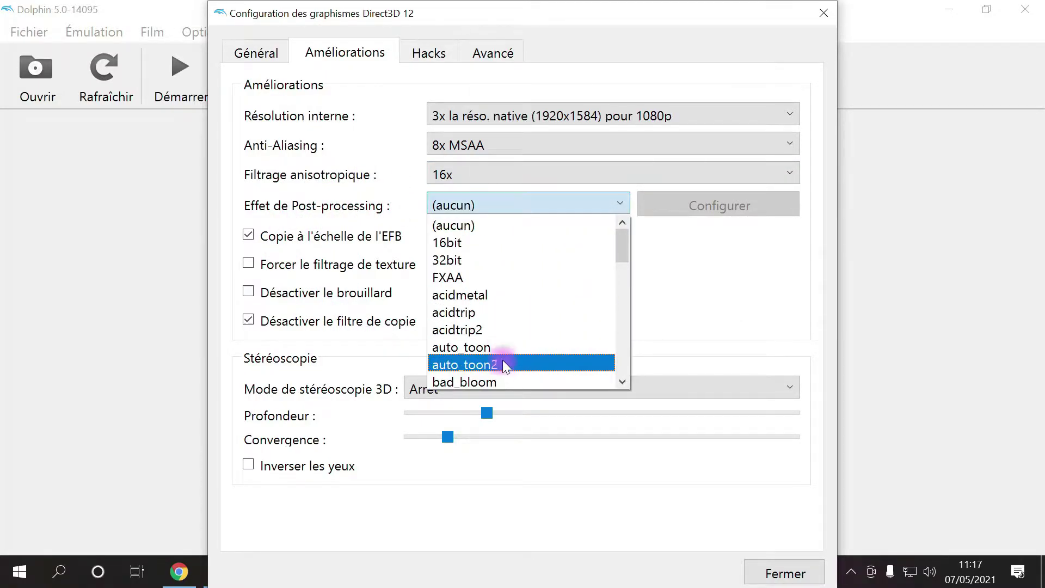
pyautogui.moveTo(629, 251); pyautogui.dragTo(625, 227)
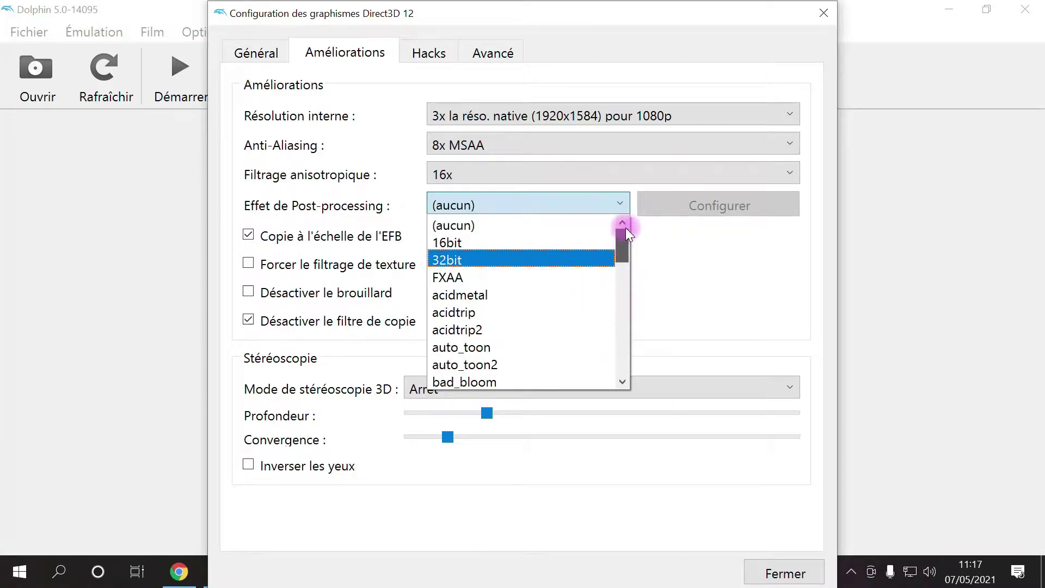
pyautogui.click(541, 208)
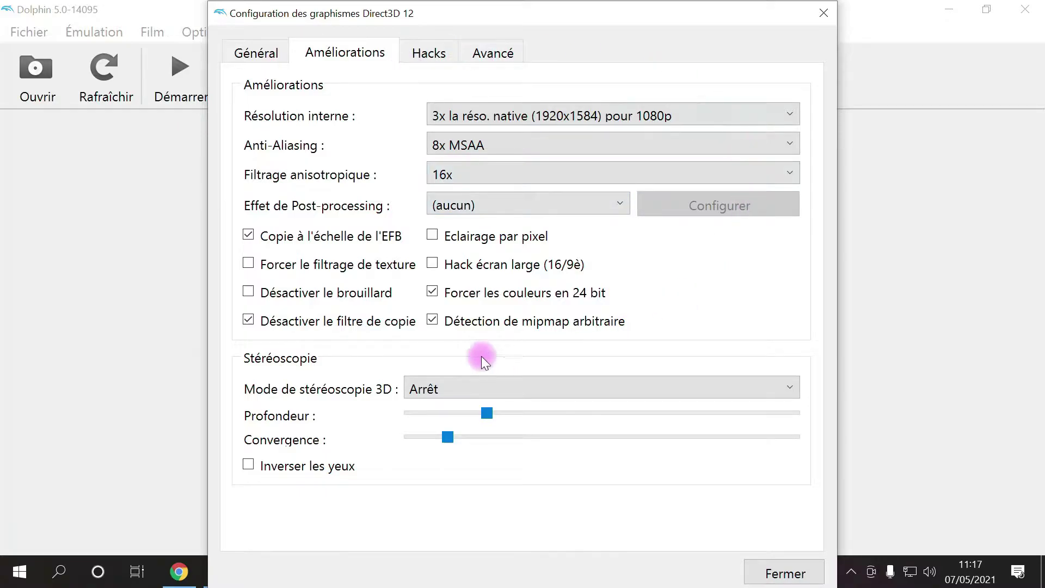
# Step: Recheck the general and enhancement graphics settings, and close the graphics configuration and Dolphin
pyautogui.click(246, 58)
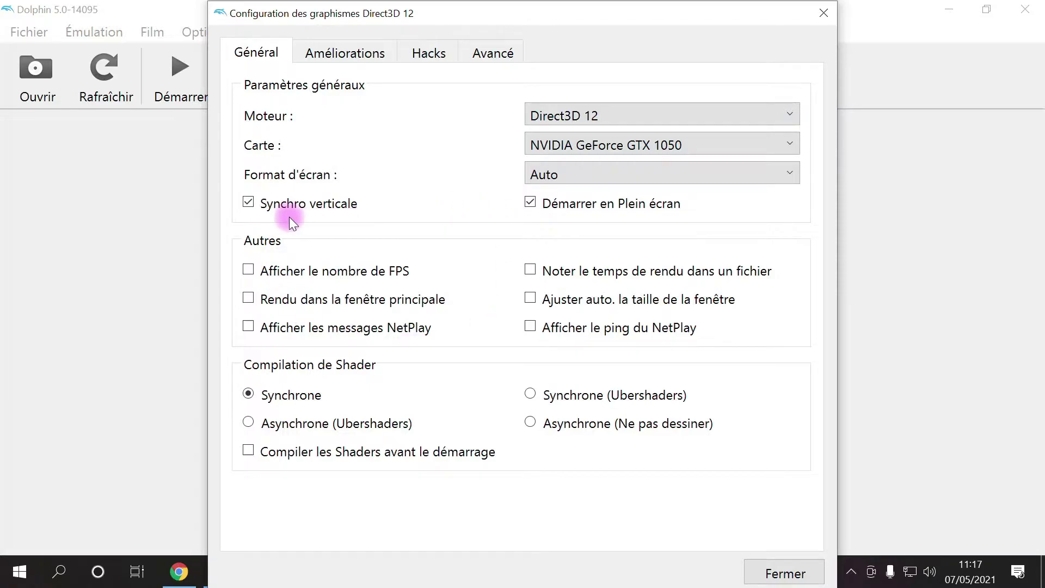
pyautogui.click(349, 54)
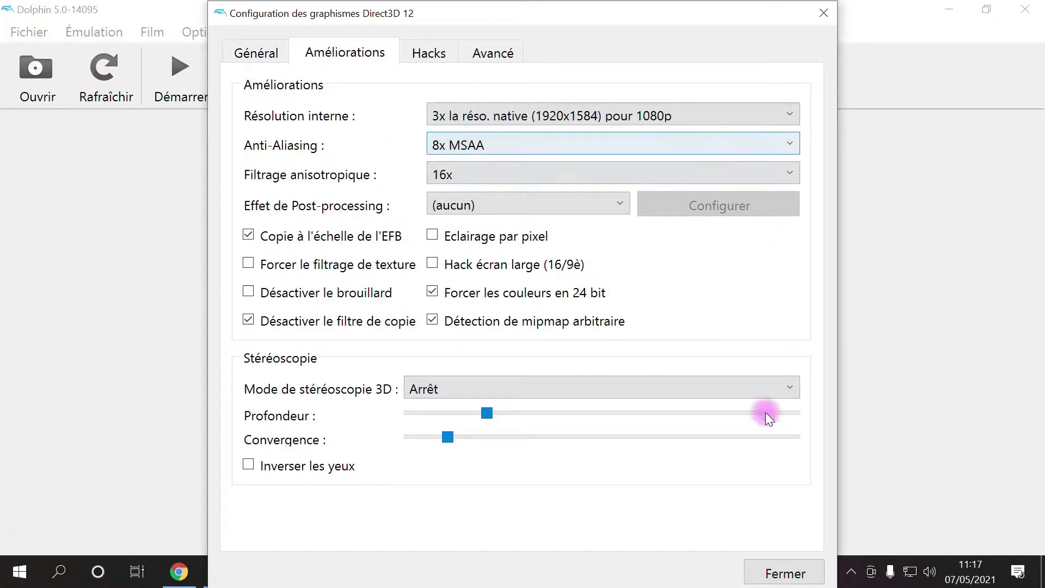
pyautogui.click(780, 576)
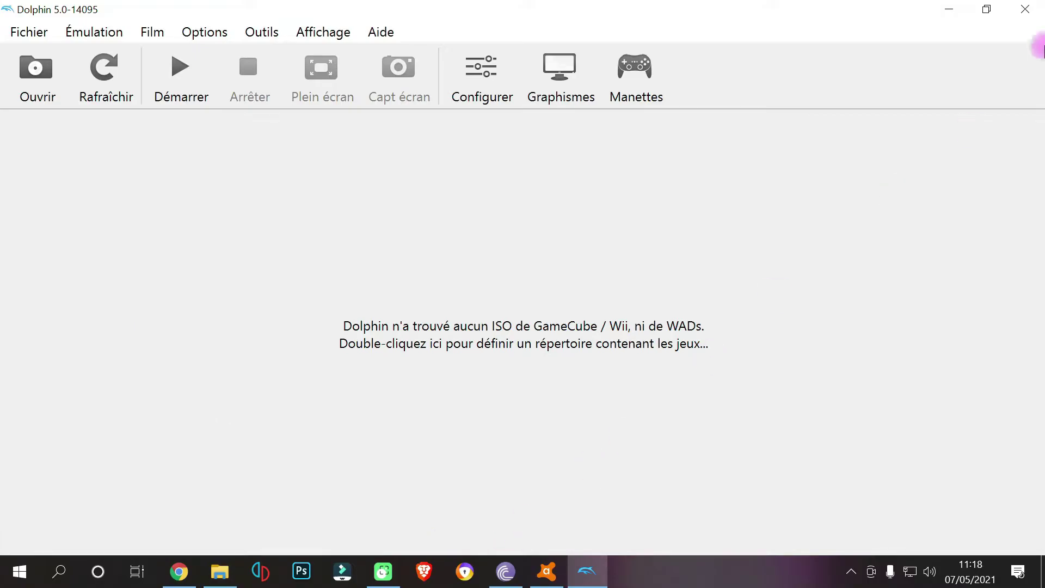
pyautogui.click(1025, 8)
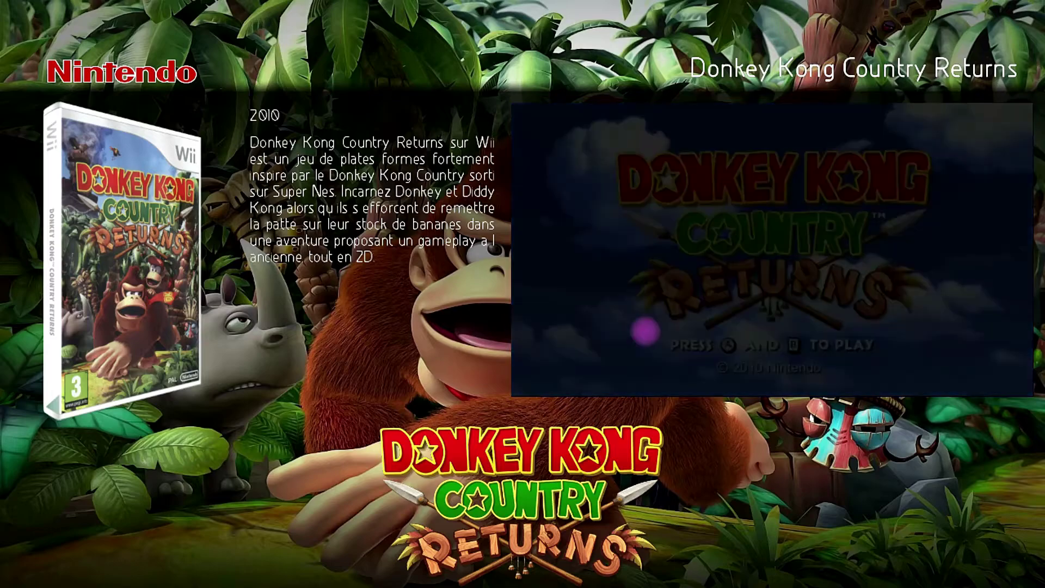
# Step: Launch Donkey Kong Country Returns from the game frontend and start level 1-1 Jungle Dejantee to check the graphics
pyautogui.press('Return')
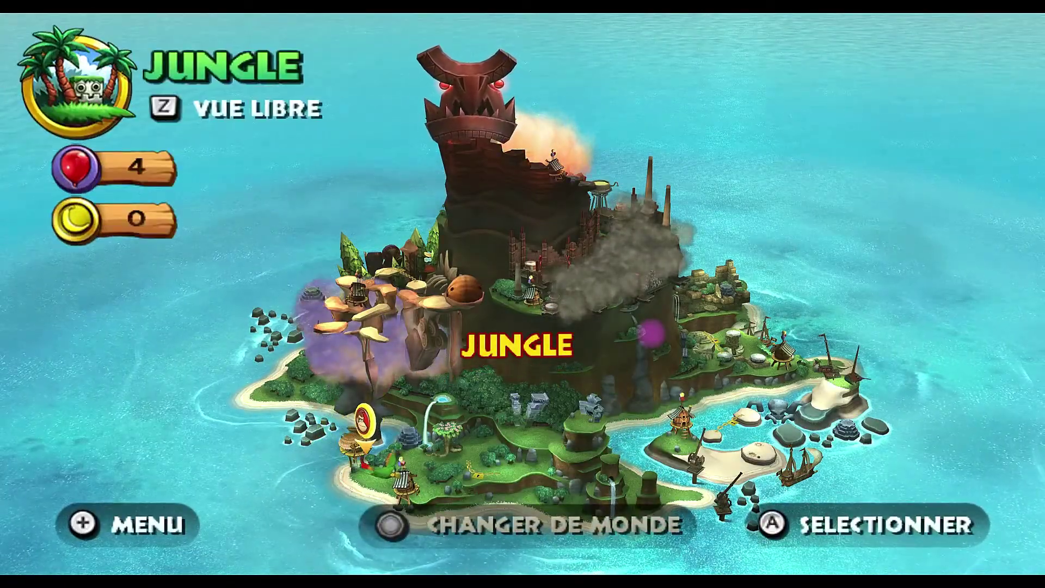
pyautogui.press('Return')
pyautogui.press('Return')
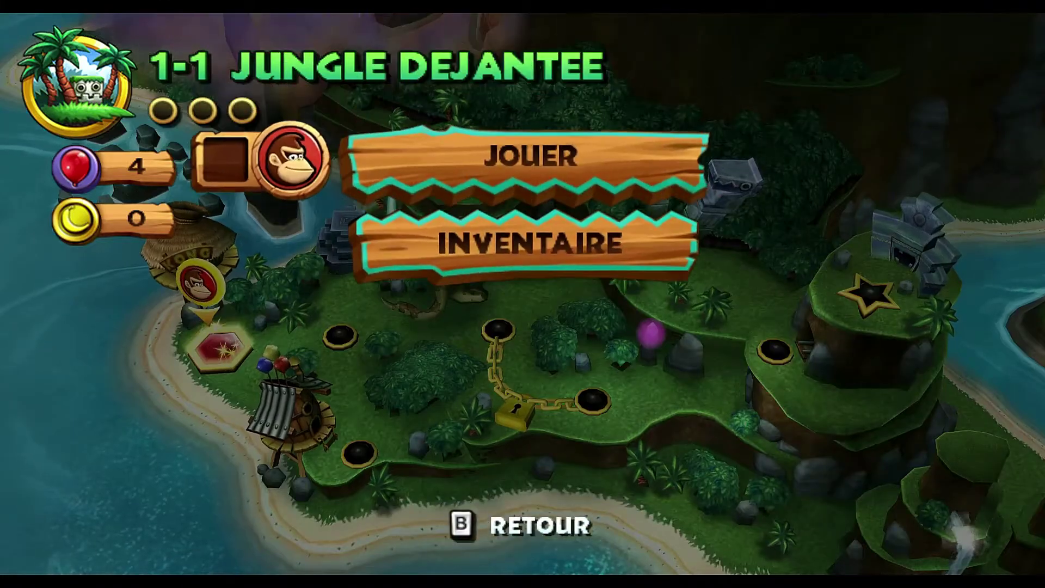
pyautogui.press('Return')
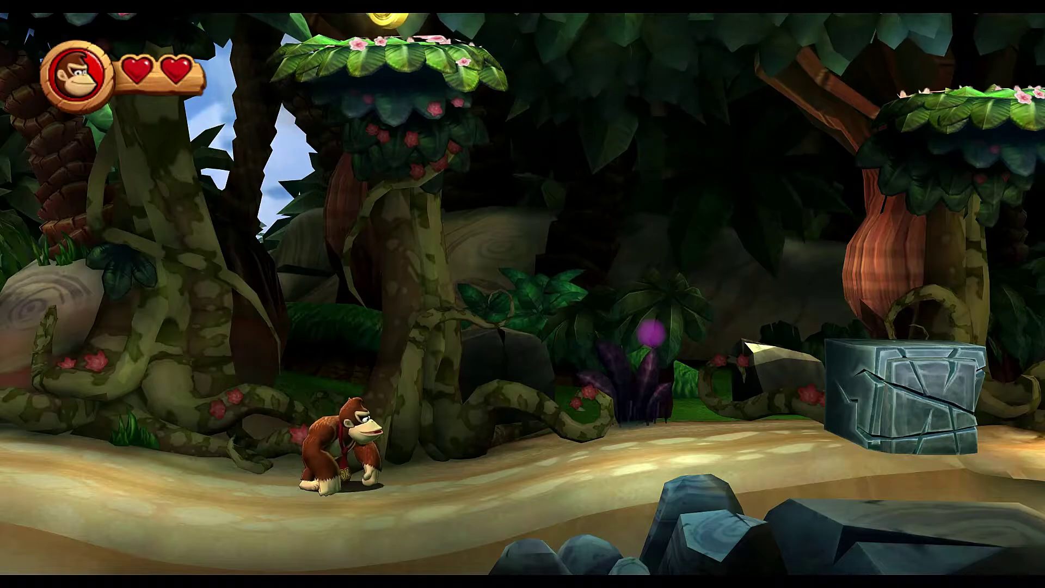
# Step: Leave the game's full-screen display and quit the running game
pyautogui.hotkey('alt', 'Return')
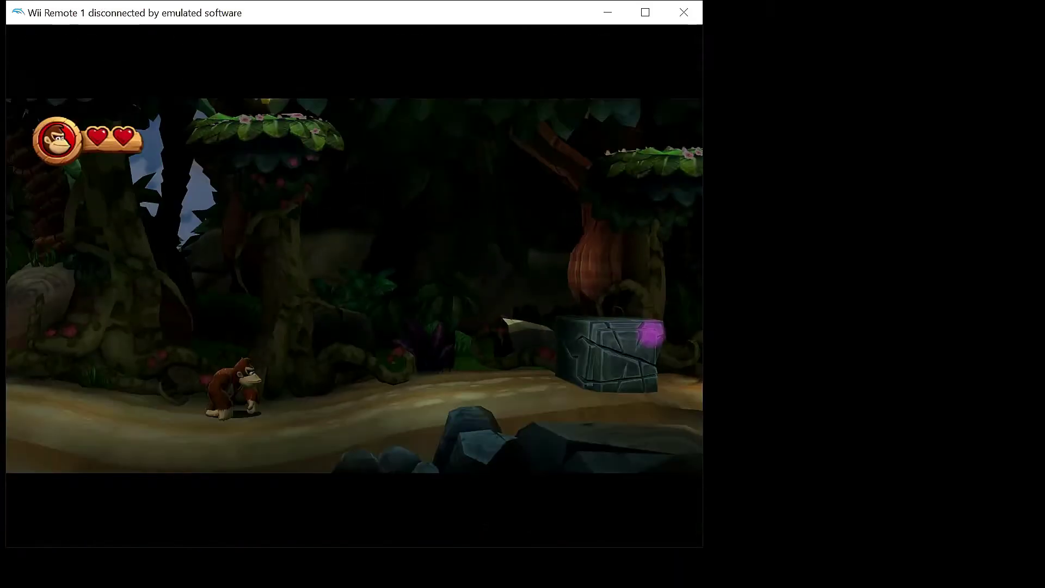
pyautogui.hotkey('alt', 'Return')
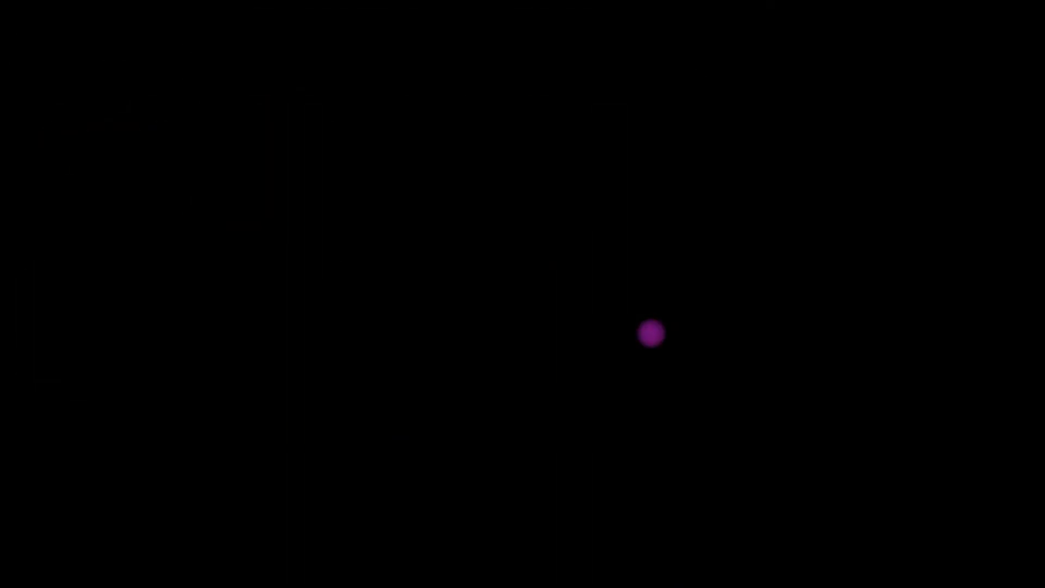
pyautogui.press('Escape')
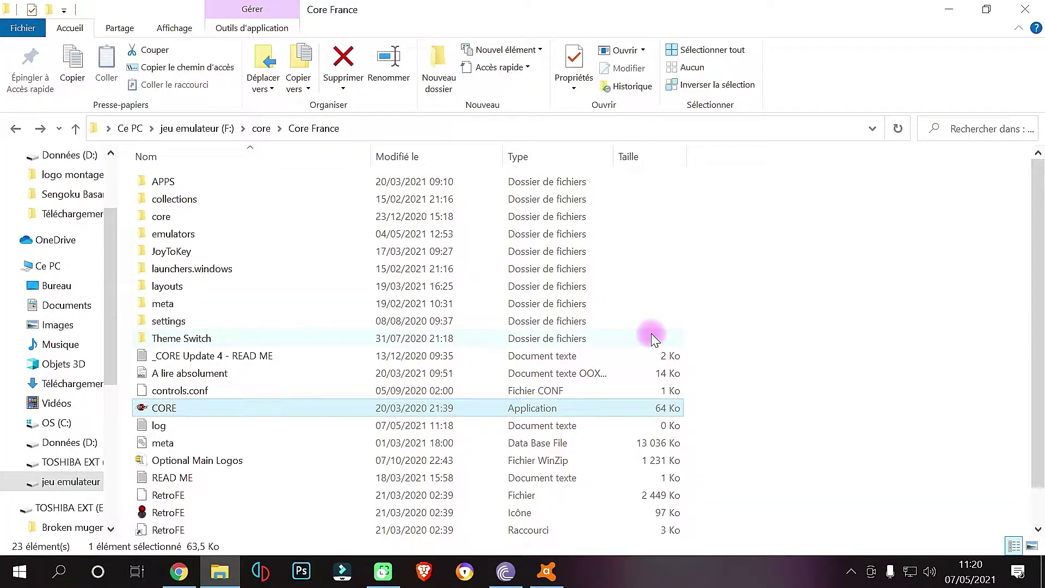
# Step: Open the Dolphin folder inside the Core France emulators folder and launch the Dolphin application
pyautogui.doubleClick(210, 235)
pyautogui.click(185, 285)
pyautogui.doubleClick(186, 286)
pyautogui.click(200, 254)
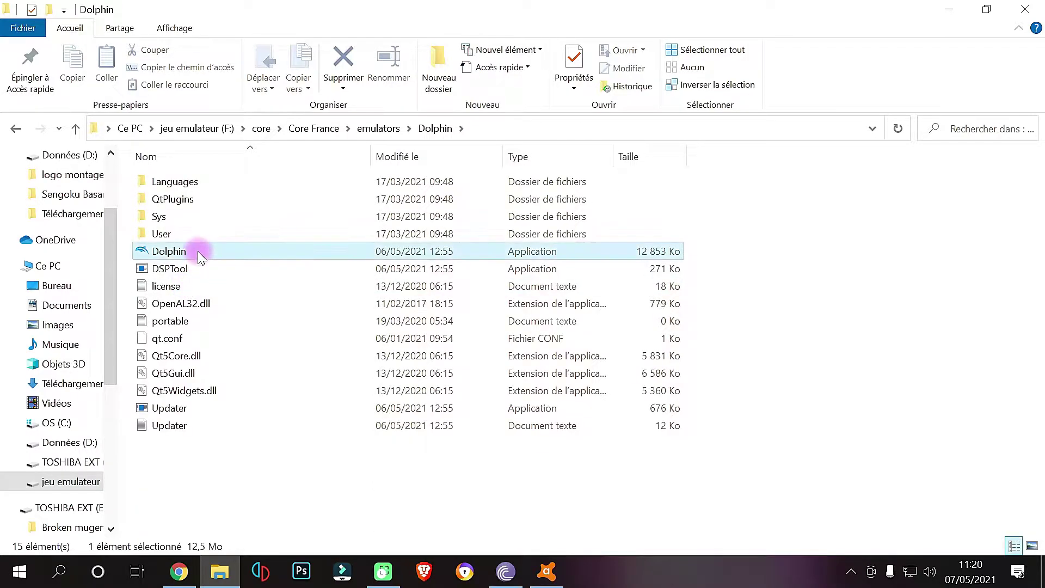
pyautogui.doubleClick(256, 245)
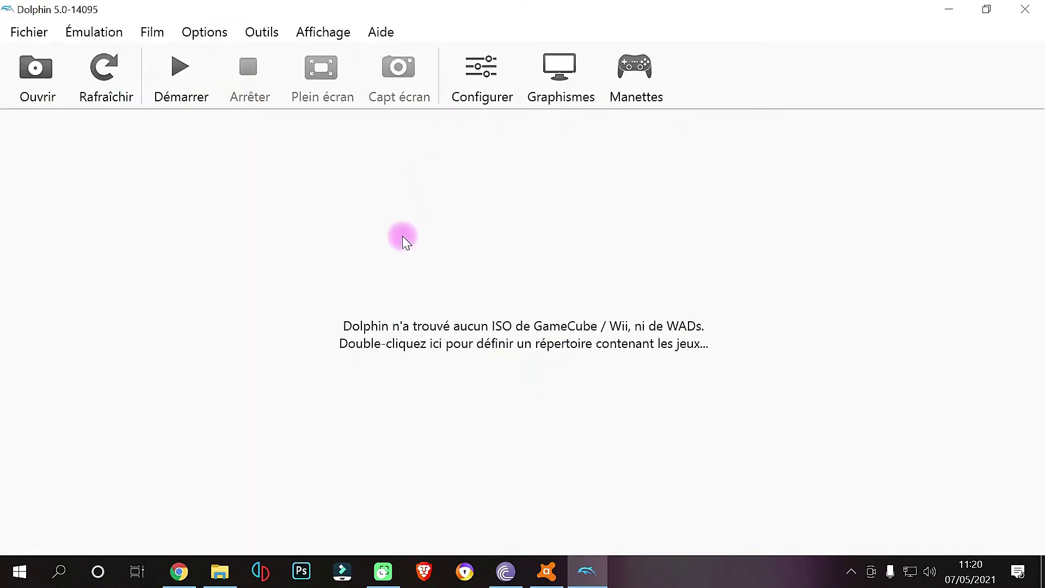
# Step: Open the controller settings and examine the GameCube controller mapping on port 1
pyautogui.click(633, 66)
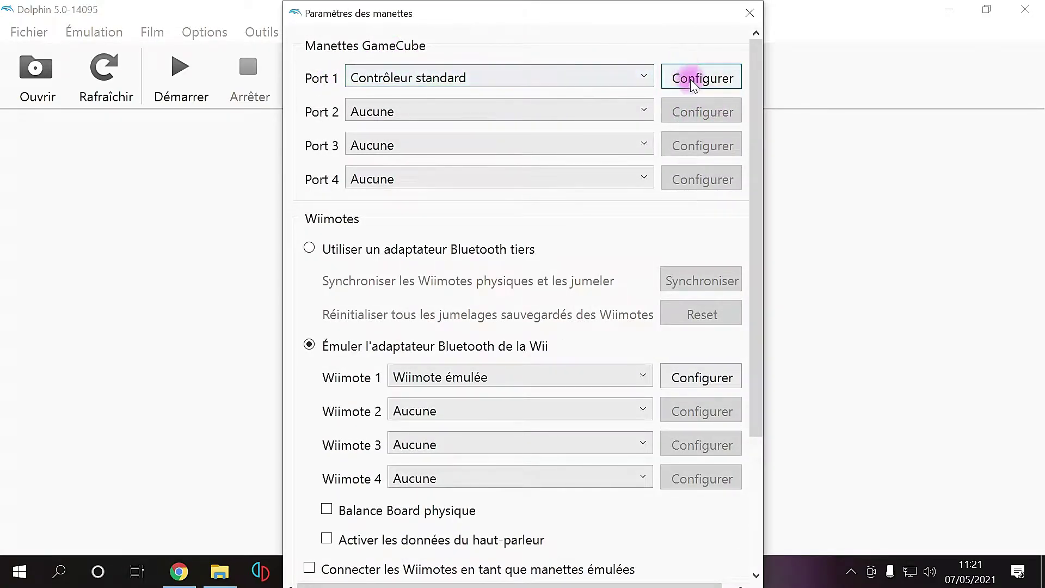
pyautogui.click(692, 81)
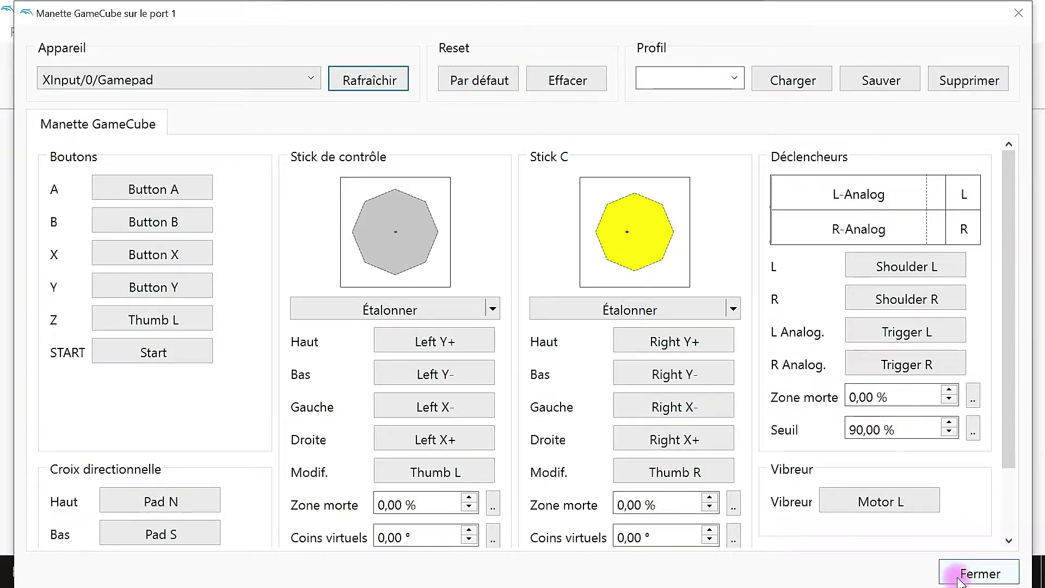
pyautogui.click(978, 573)
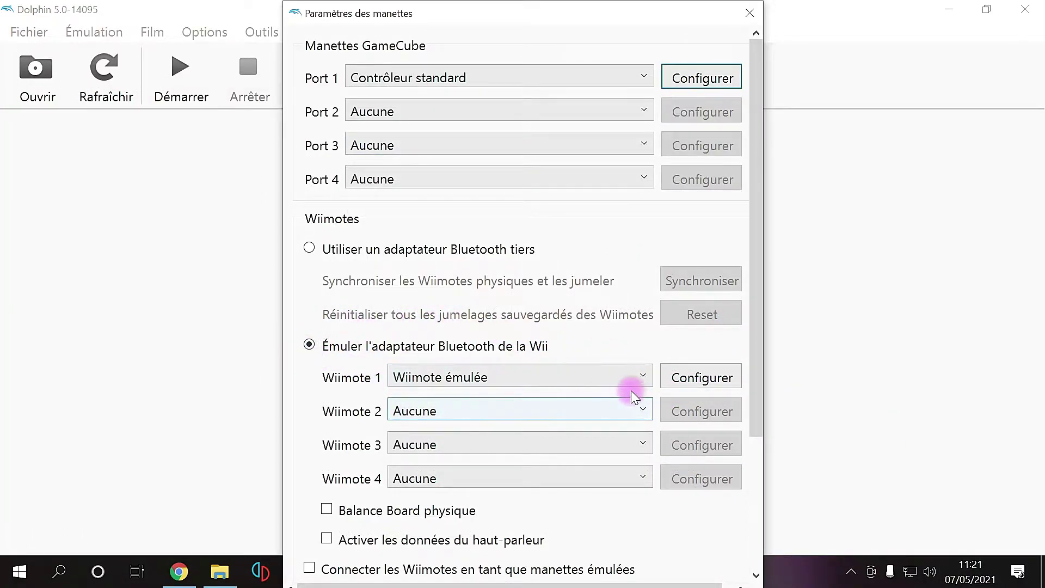
# Step: Open the configuration of emulated Wiimote 1 and check the available extensions, keeping Nunchuck selected
pyautogui.click(711, 382)
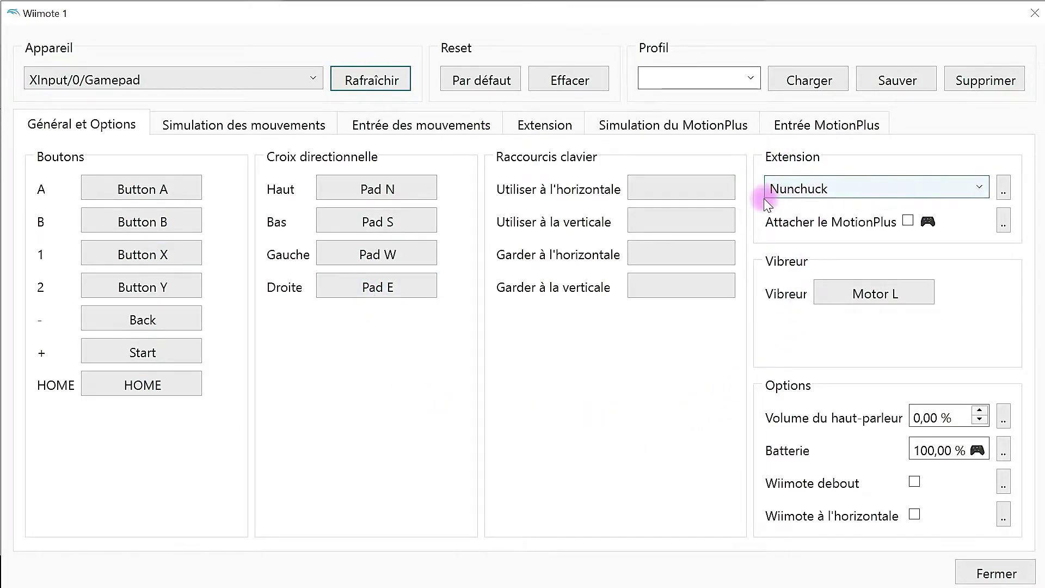
pyautogui.click(864, 201)
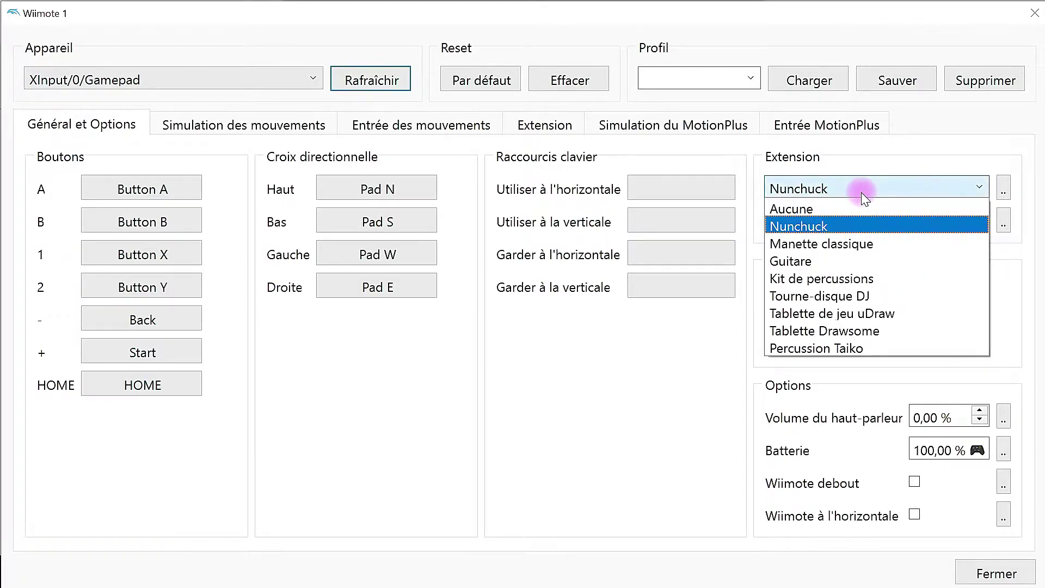
pyautogui.click(864, 191)
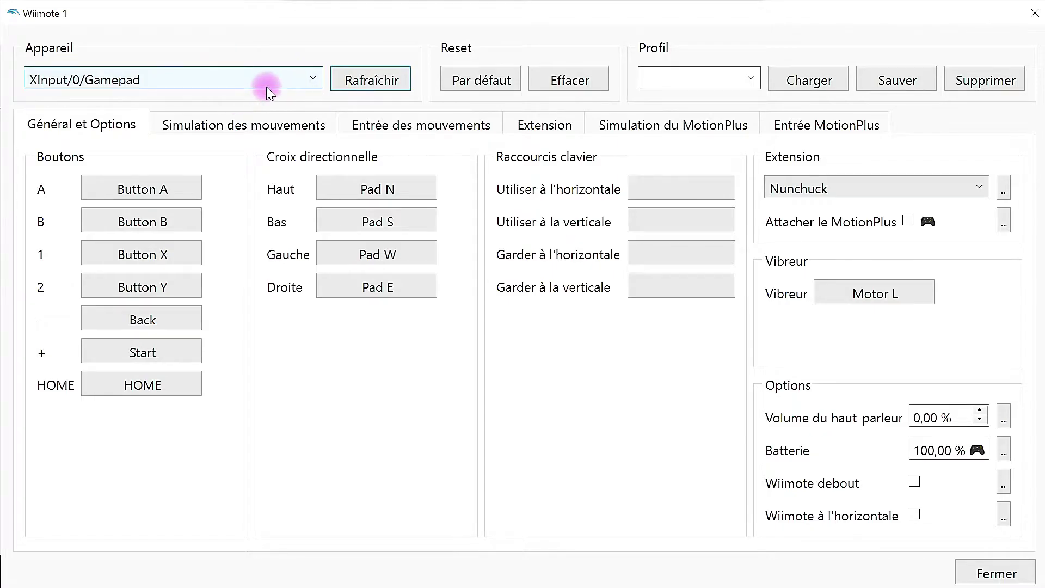
# Step: Review the Wiimote's simulated motion mappings and assign Right Y+ to the pointer's Haut direction
pyautogui.click(199, 121)
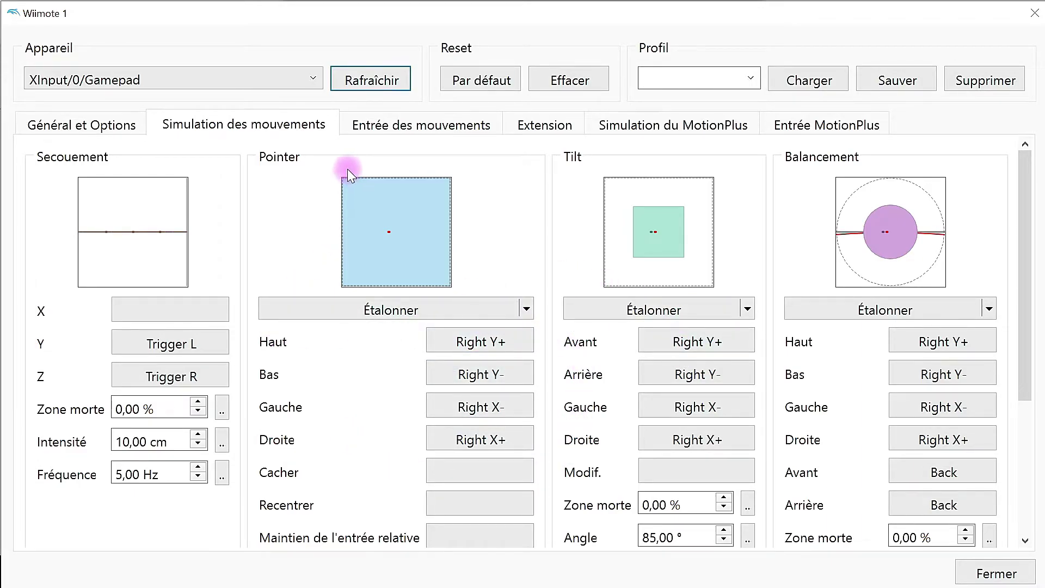
pyautogui.click(495, 352)
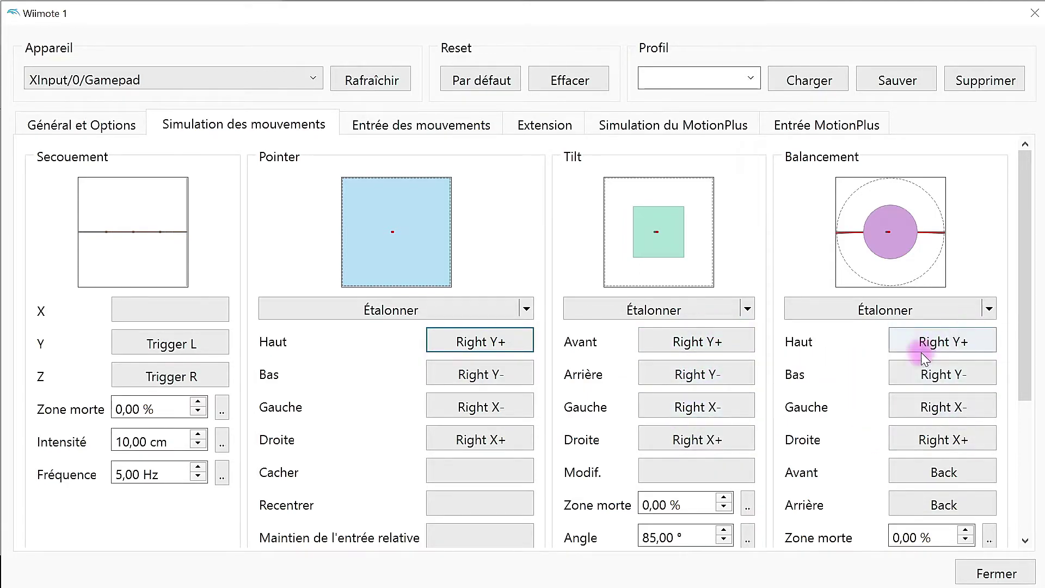
pyautogui.moveTo(1023, 326); pyautogui.dragTo(1007, 238)
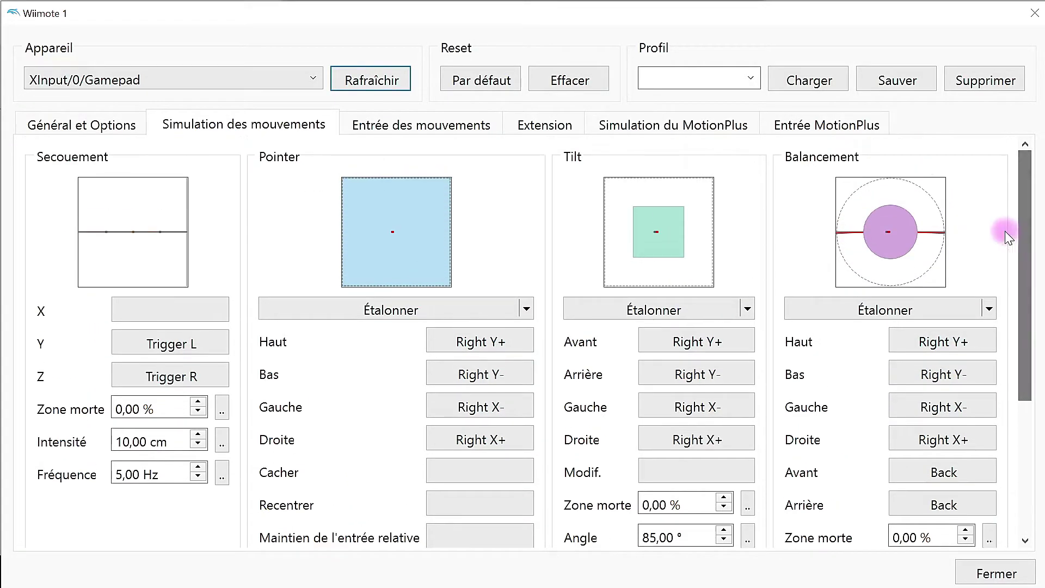
# Step: Examine the Wiimote's motion input settings and the Nunchuck's stick, button and simulated motion mappings
pyautogui.click(419, 130)
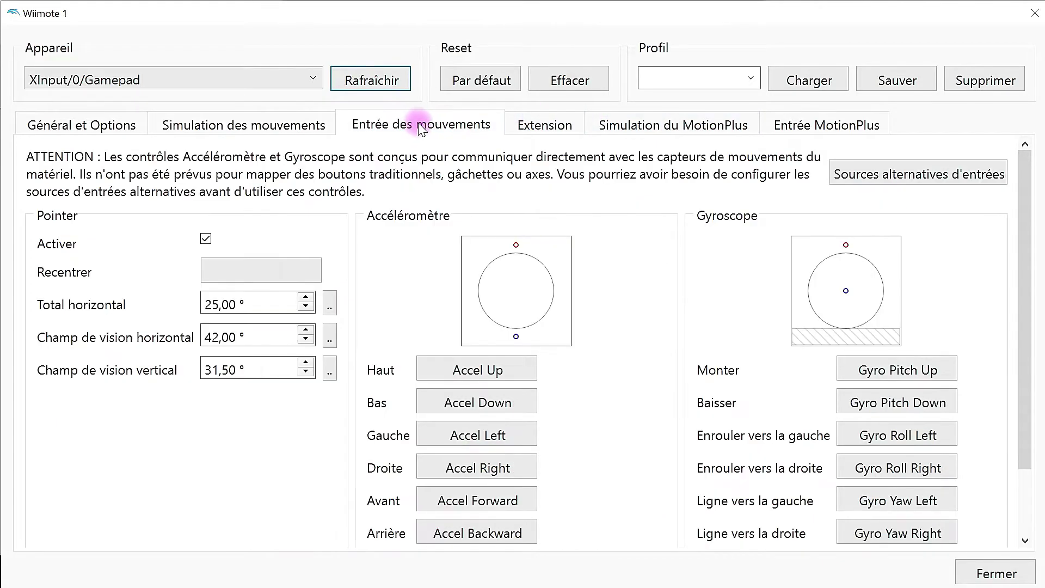
pyautogui.click(555, 135)
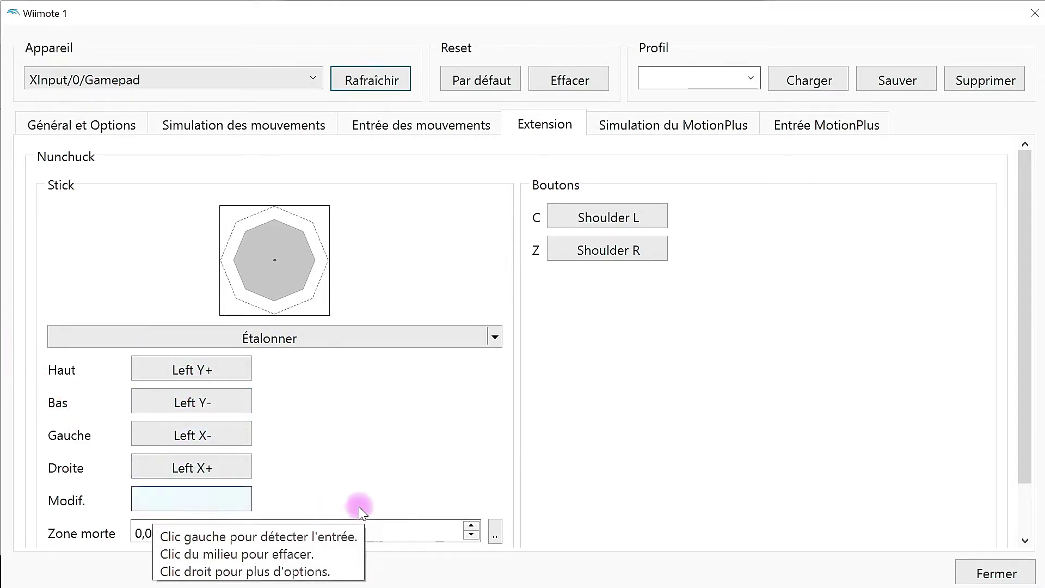
pyautogui.moveTo(1027, 308); pyautogui.dragTo(1002, 275)
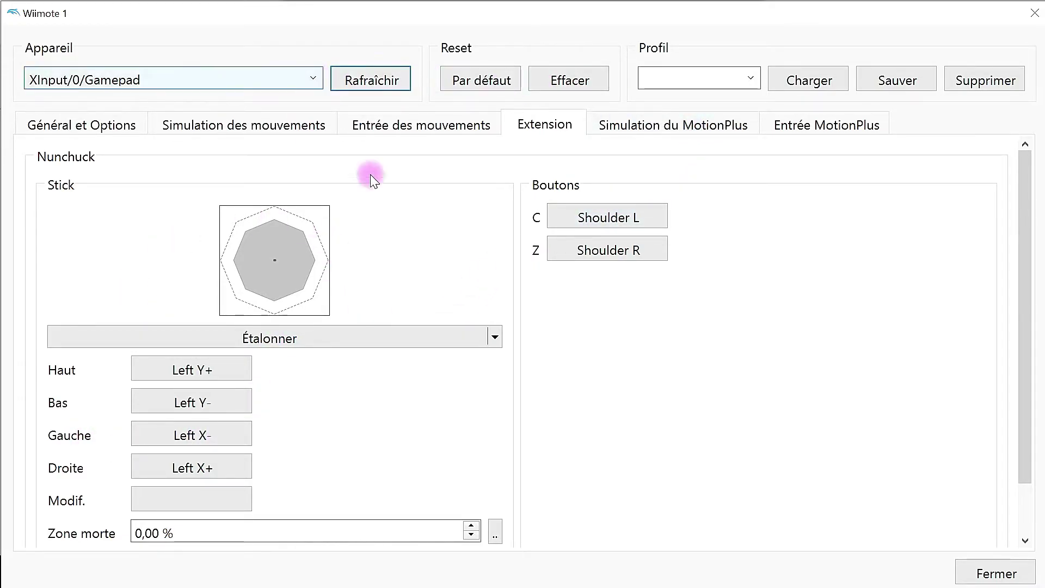
pyautogui.click(656, 130)
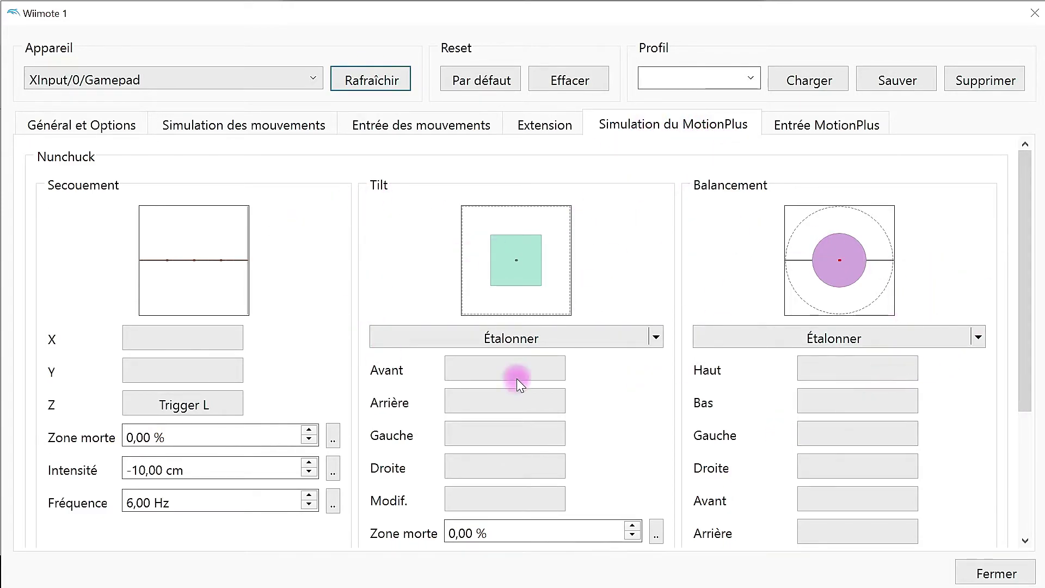
pyautogui.scroll(-2, 1031, 288)
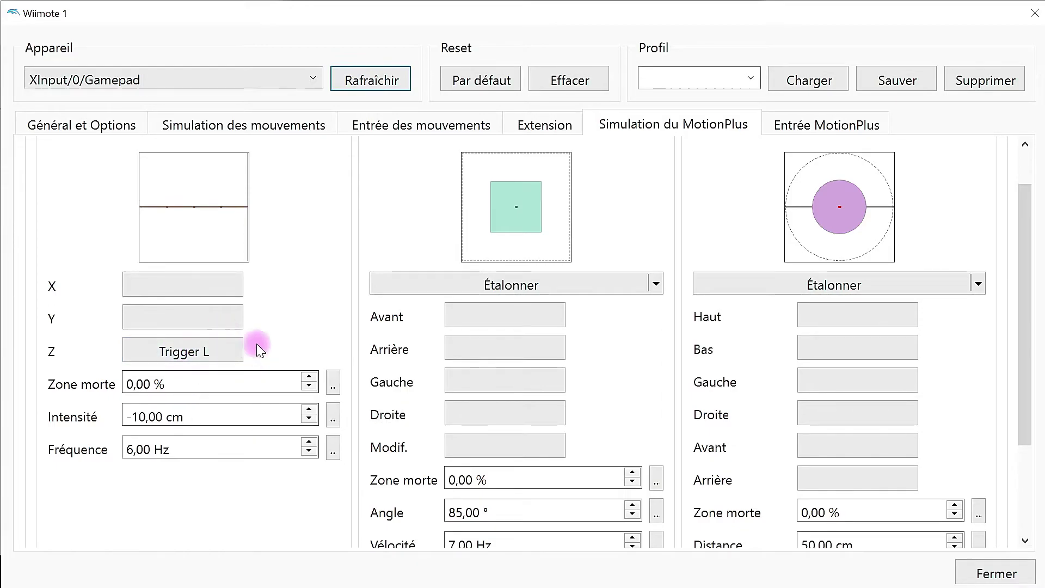
pyautogui.moveTo(1023, 282); pyautogui.dragTo(793, 158)
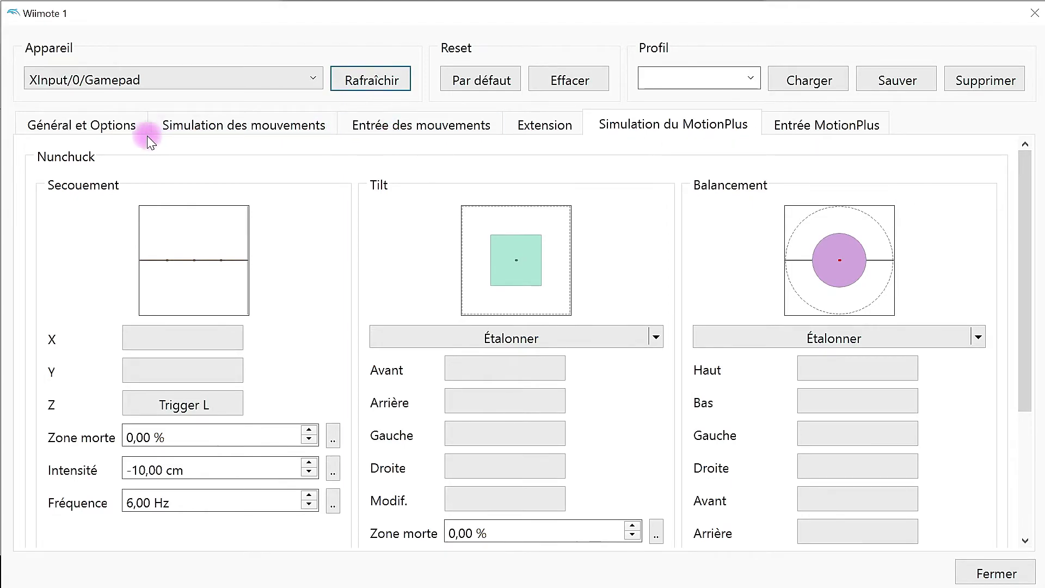
# Step: Choose Motor L as the output for the Wiimote's vibration, test the rumble, and accept the setting
pyautogui.click(96, 134)
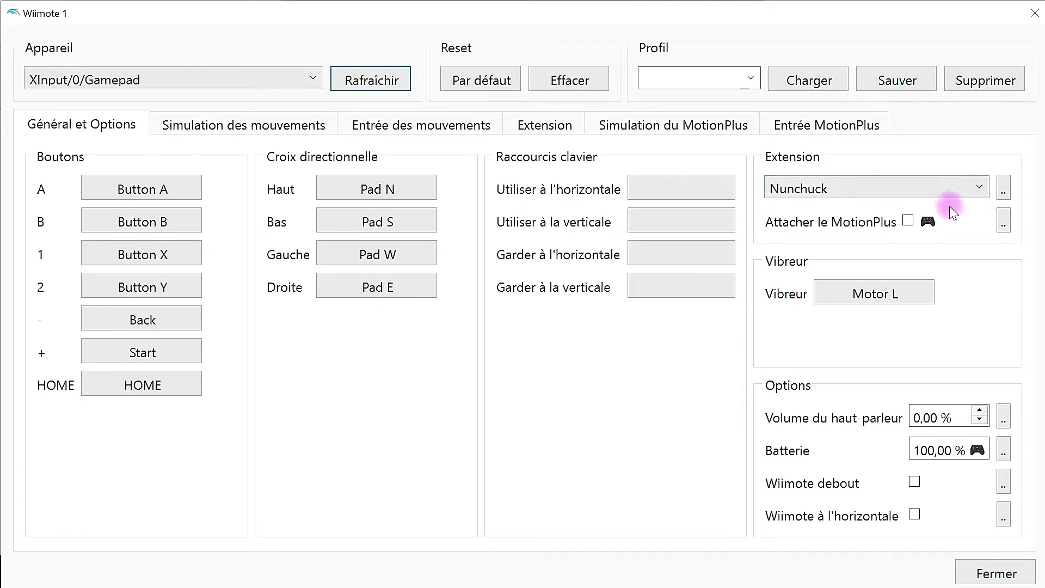
pyautogui.click(883, 294)
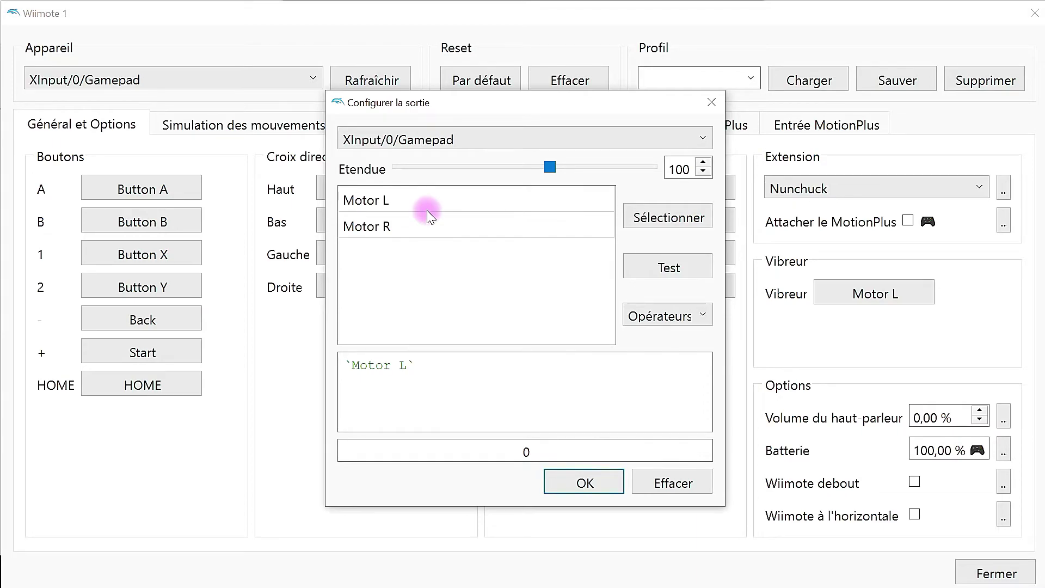
pyautogui.click(439, 205)
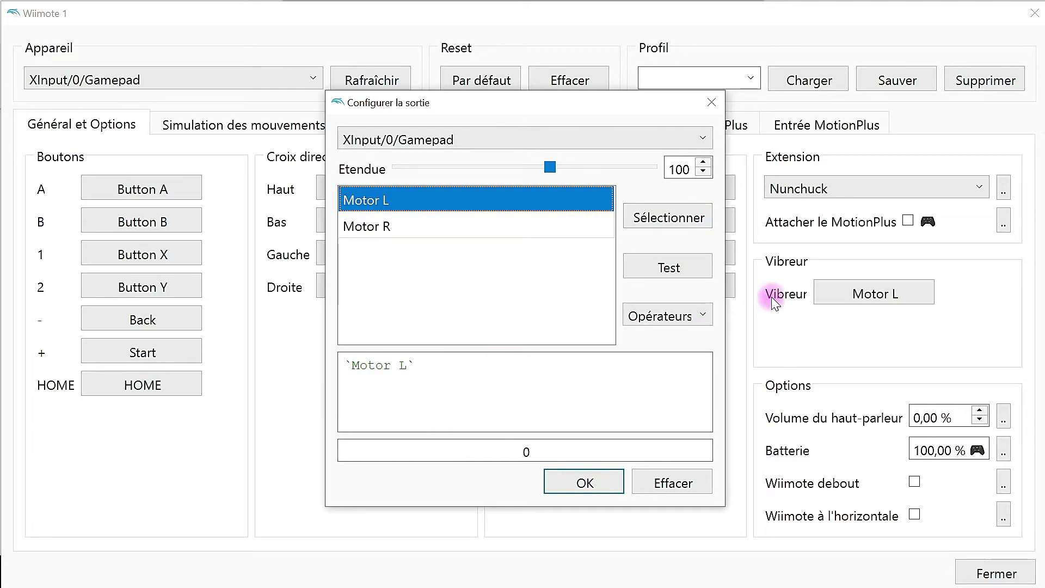
pyautogui.click(678, 267)
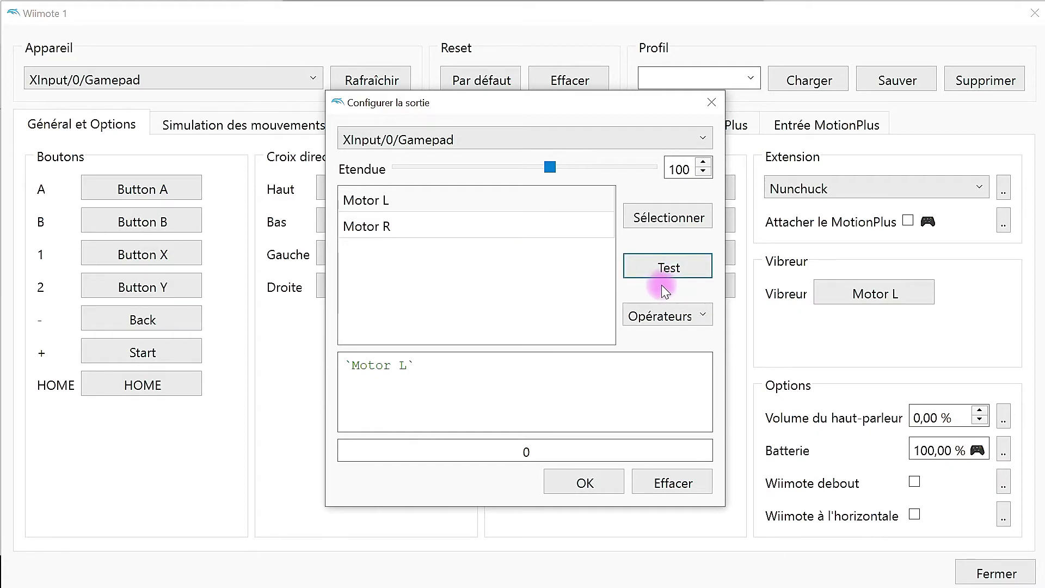
pyautogui.click(670, 274)
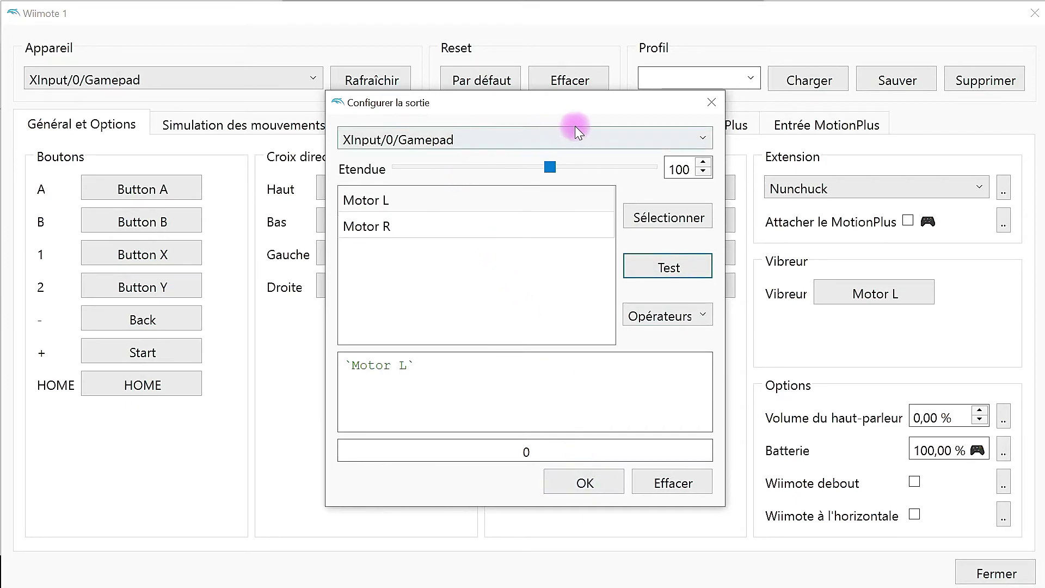
pyautogui.click(568, 488)
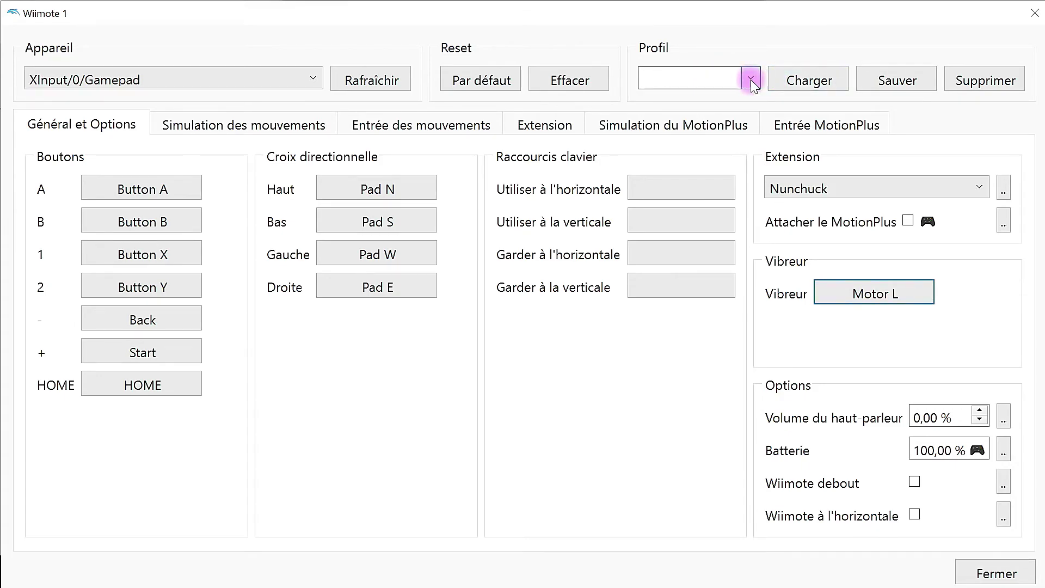
# Step: Save the Wiimote 1 profile and close its configuration
pyautogui.click(926, 87)
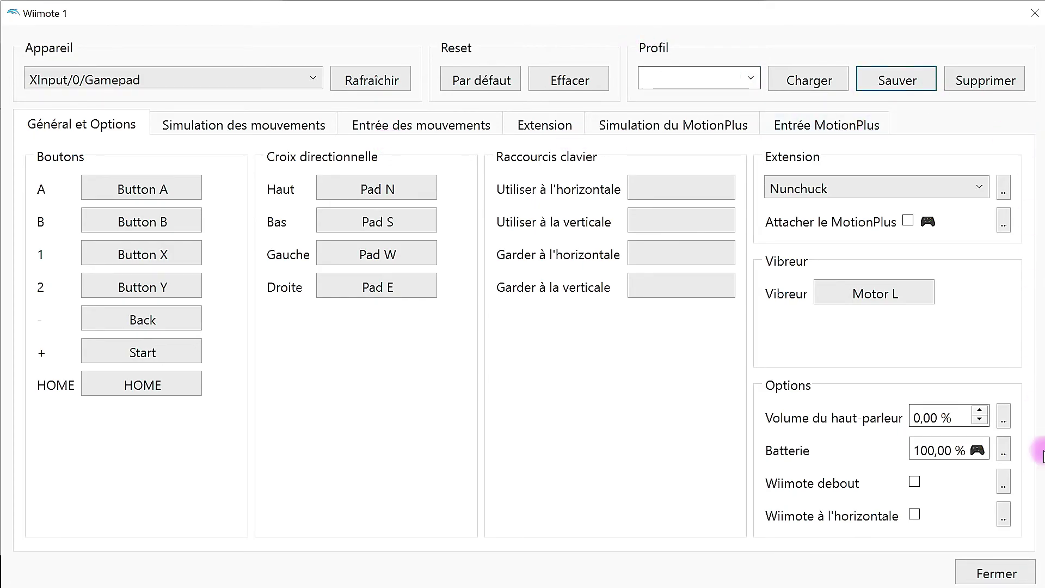
pyautogui.click(995, 571)
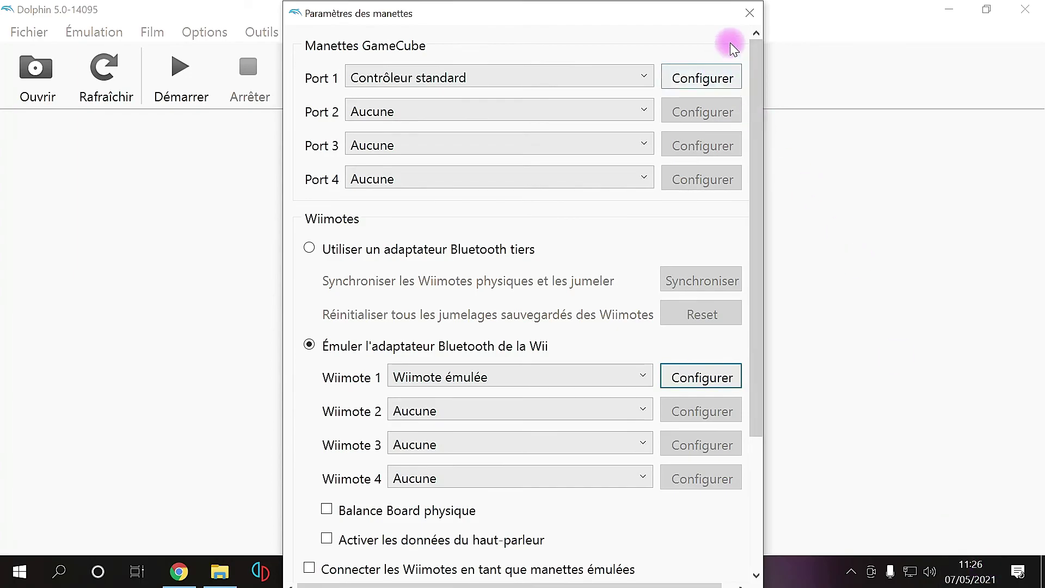